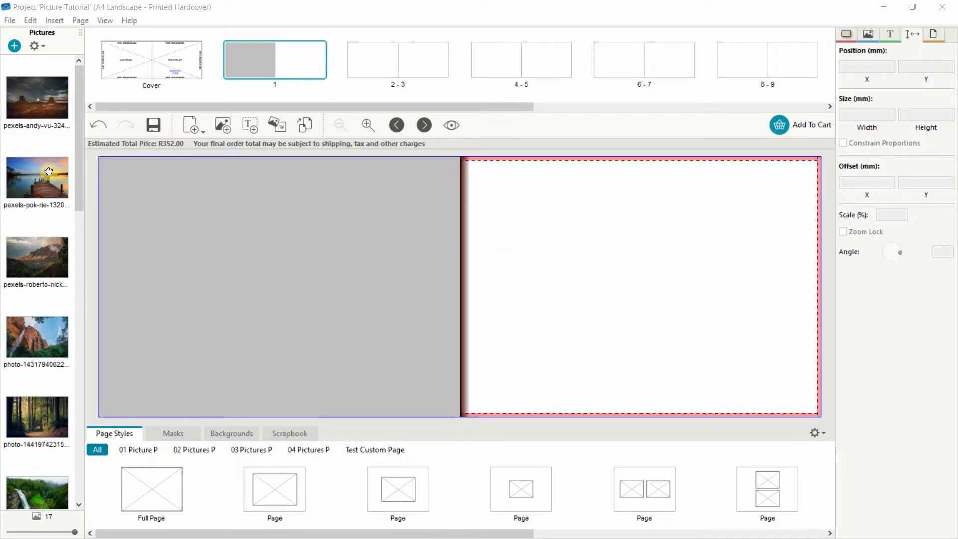
Place the sunset jetty picture near page 1's upper-left corner, try enlarging it to about 178 by 119 mm, and undo the enlargement.
drag(43, 177, 516, 203)
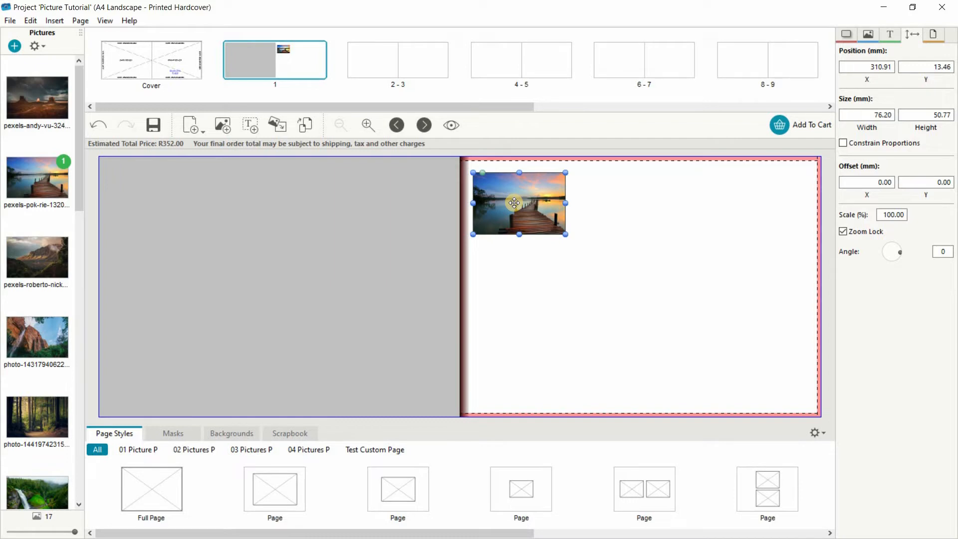
drag(565, 235, 619, 317)
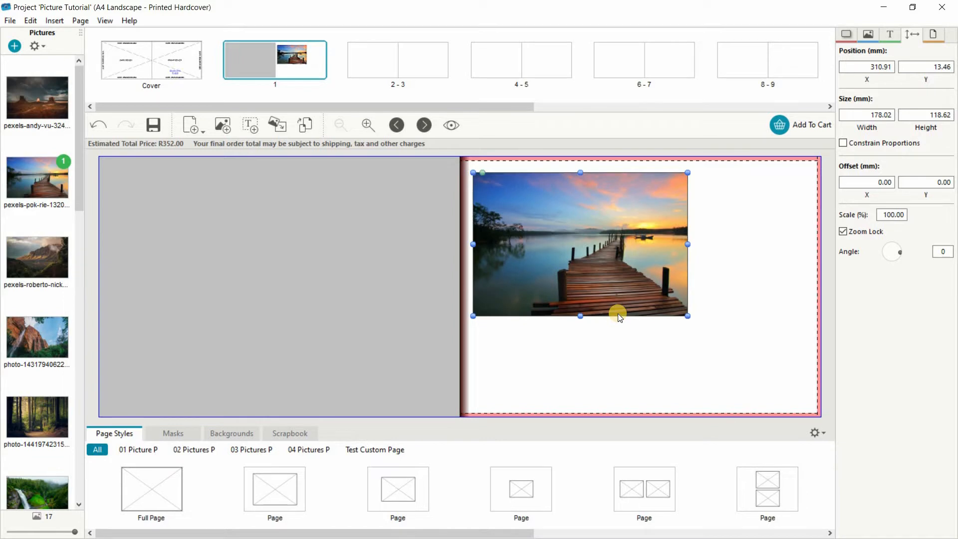
click(98, 125)
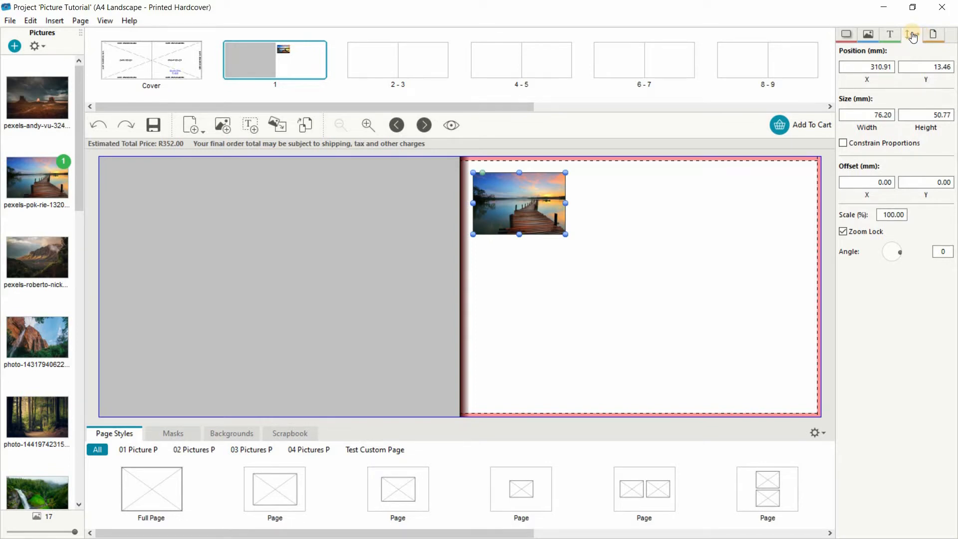
Turn on constrained proportions for the jetty picture, try enlarging it from its corner, and undo that resize.
click(844, 143)
drag(566, 236, 725, 388)
click(98, 125)
Move the jetty picture down to the page's vertical middle and enlarge it proportionally to about 266 by 177 mm.
mouse_move(520, 238)
mouse_down()
mouse_move(520, 365)
mouse_move(527, 235)
mouse_up()
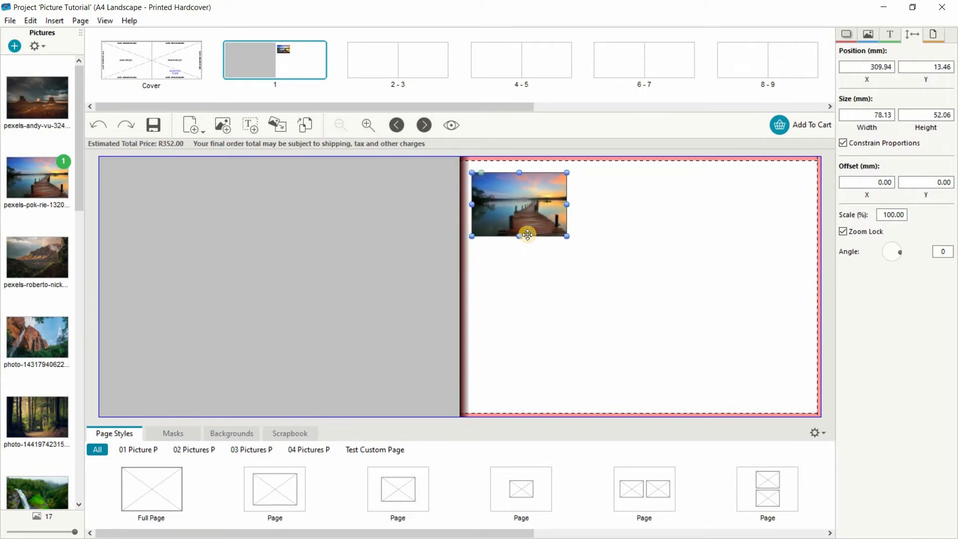
mouse_move(568, 237)
mouse_down()
mouse_move(670, 331)
mouse_move(569, 253)
mouse_up()
drag(532, 221, 536, 288)
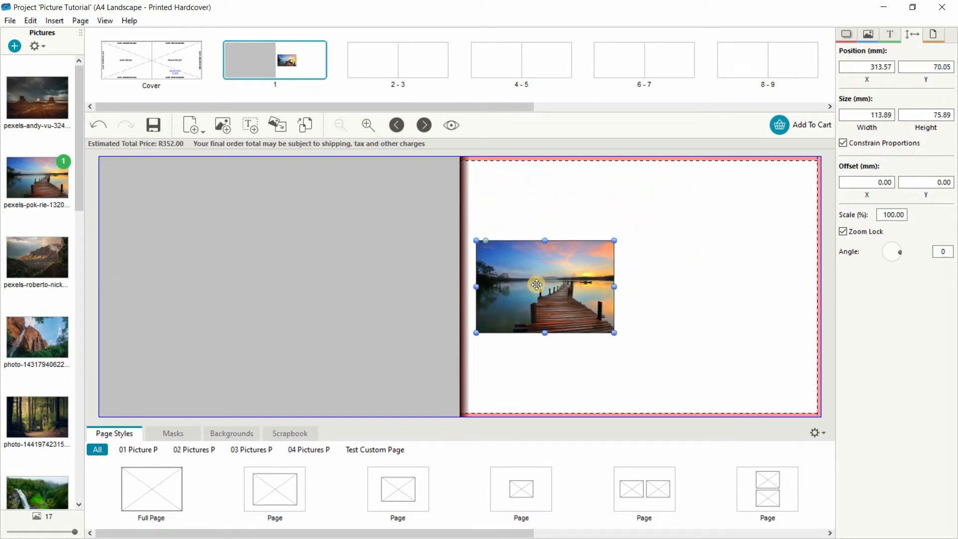
drag(615, 288, 793, 310)
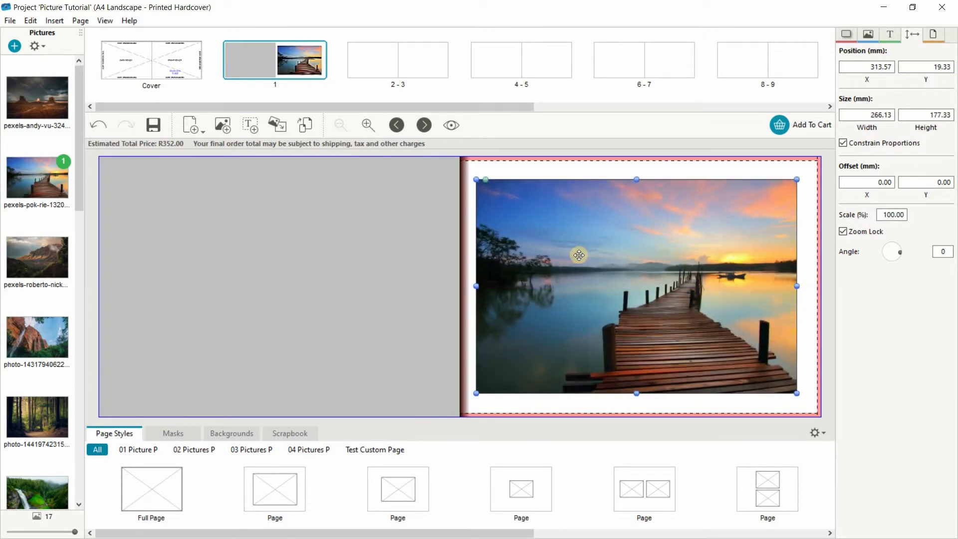
Try centring the jetty picture with the alignment guides, and undo and redo its last enlargement.
drag(579, 255, 591, 255)
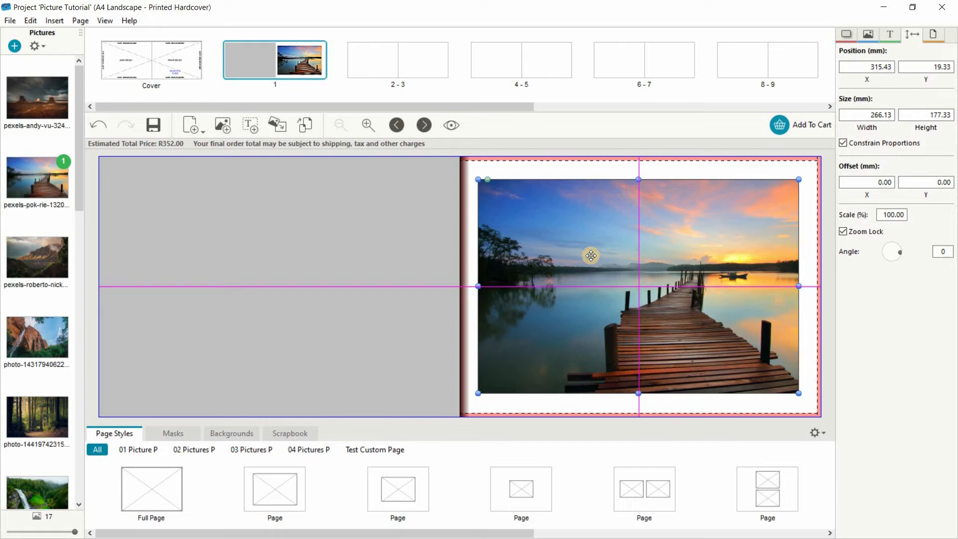
click(103, 126)
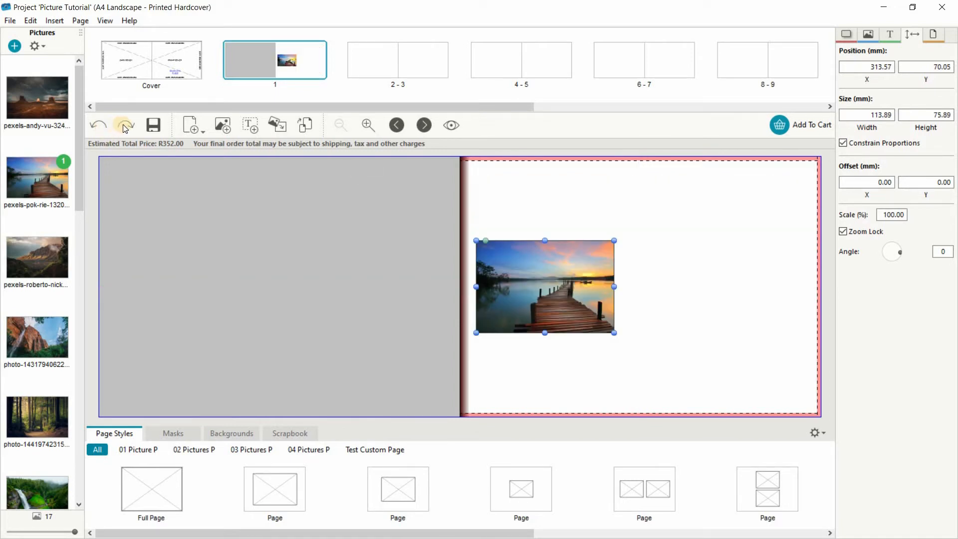
click(127, 126)
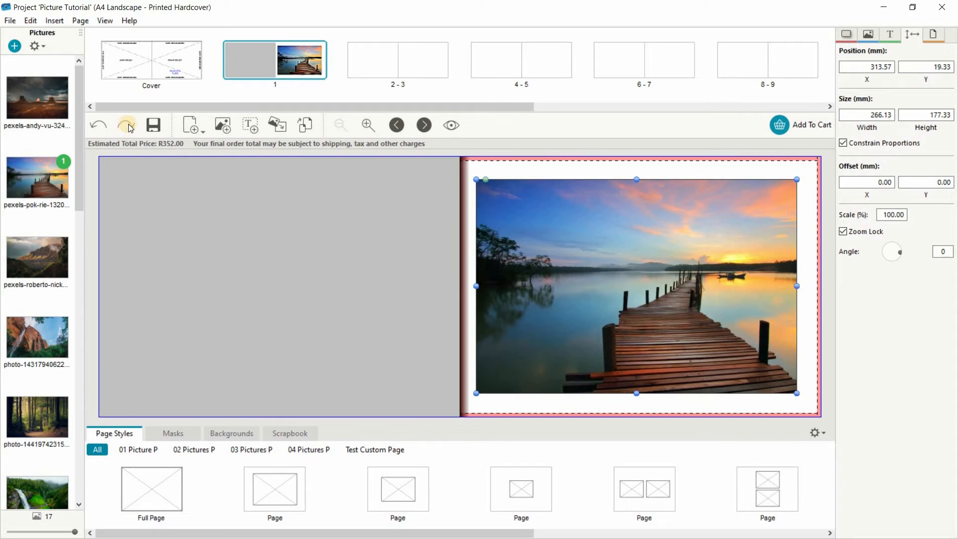
Align the jetty picture to both the vertical and the horizontal page centre.
right_click(576, 256)
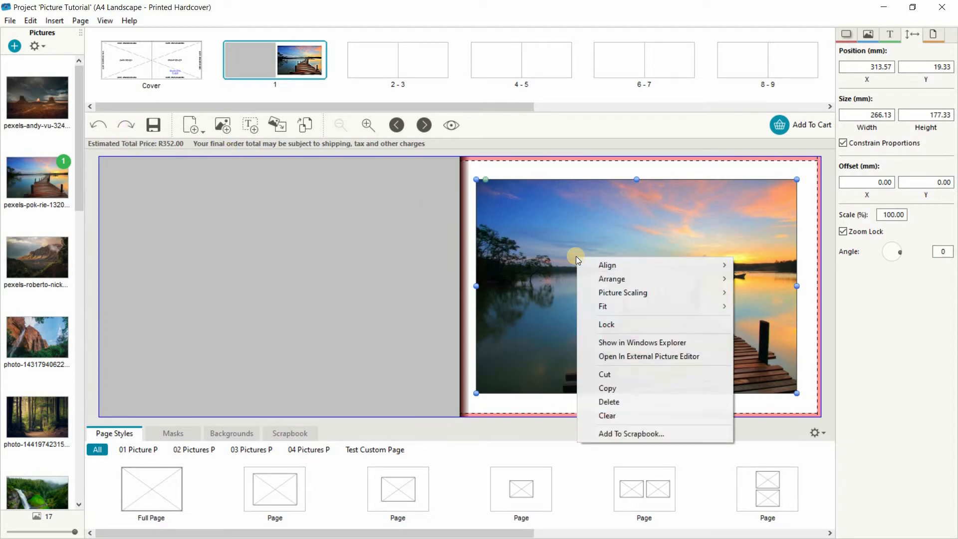
mouse_move(594, 264)
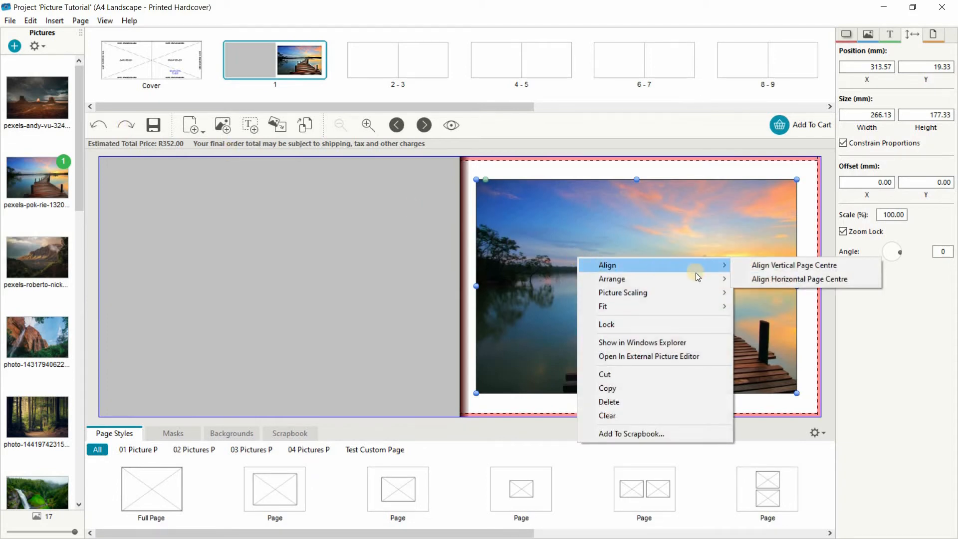
click(747, 270)
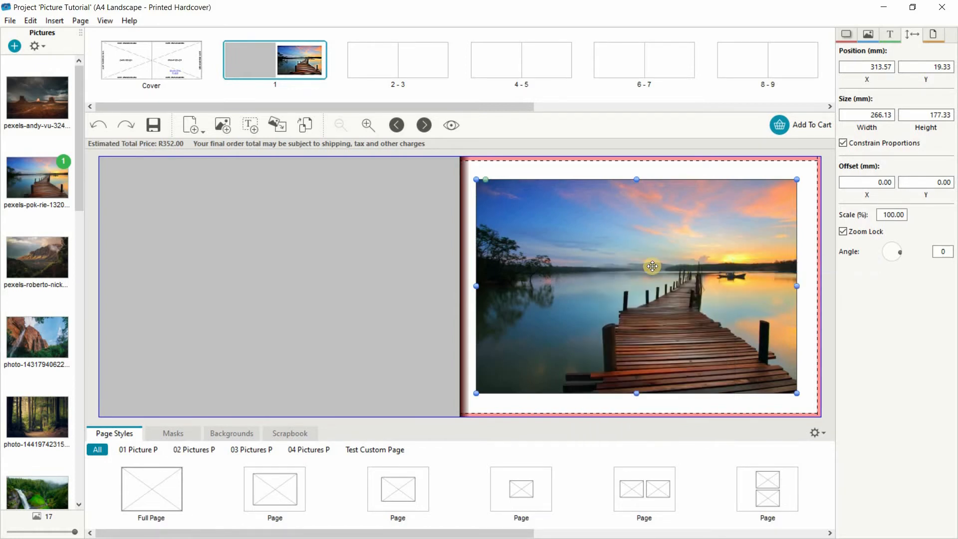
right_click(652, 266)
mouse_move(669, 274)
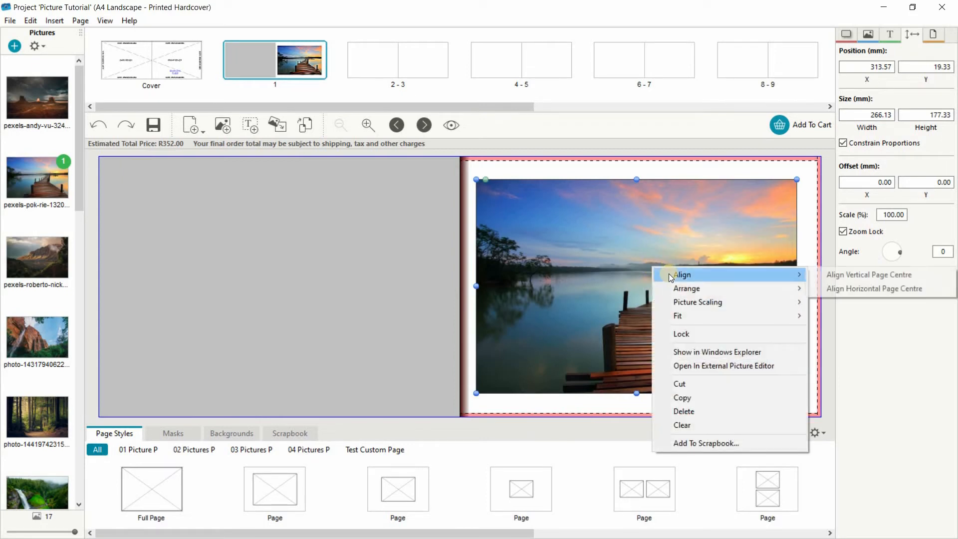
click(819, 292)
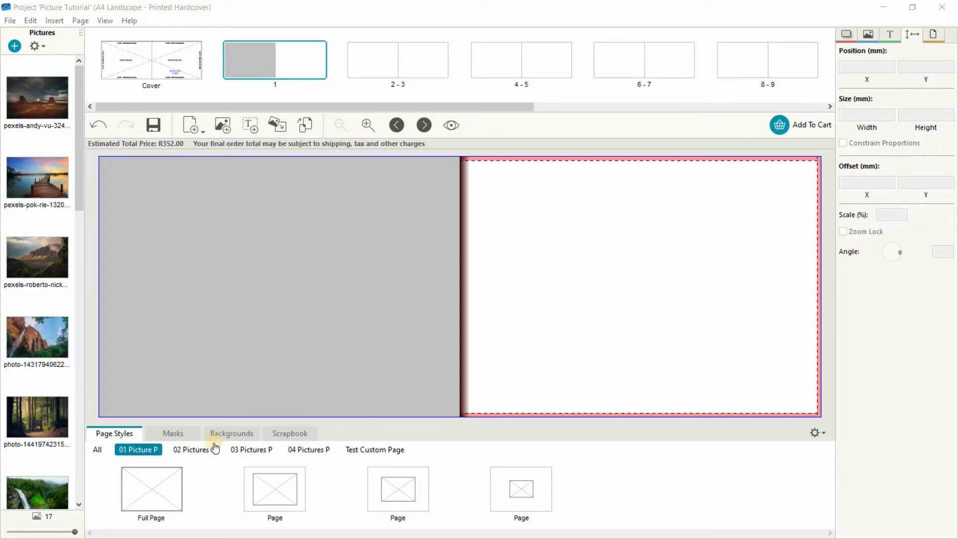
Apply the one-picture page style with the large inset frame to the empty page 1 and fill it with the jetty picture.
click(194, 450)
click(250, 450)
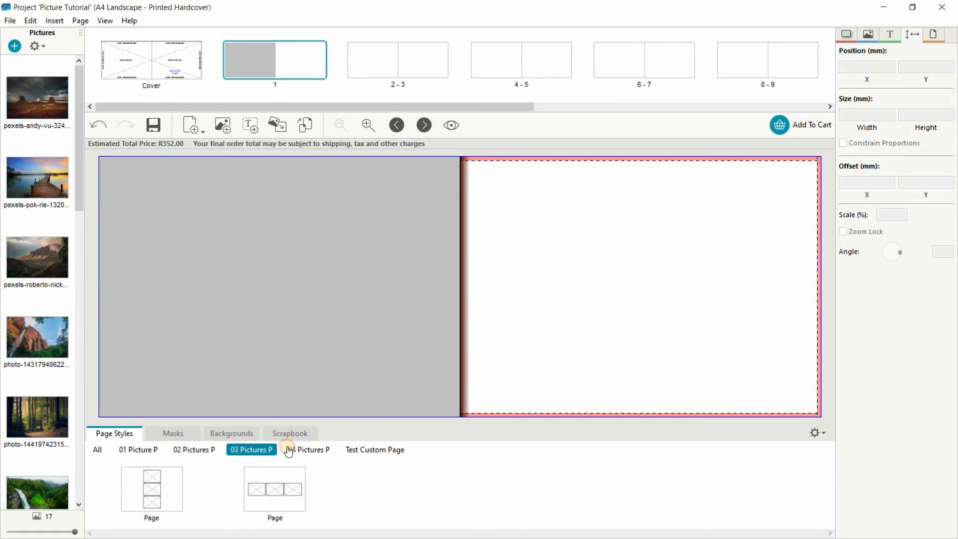
click(319, 451)
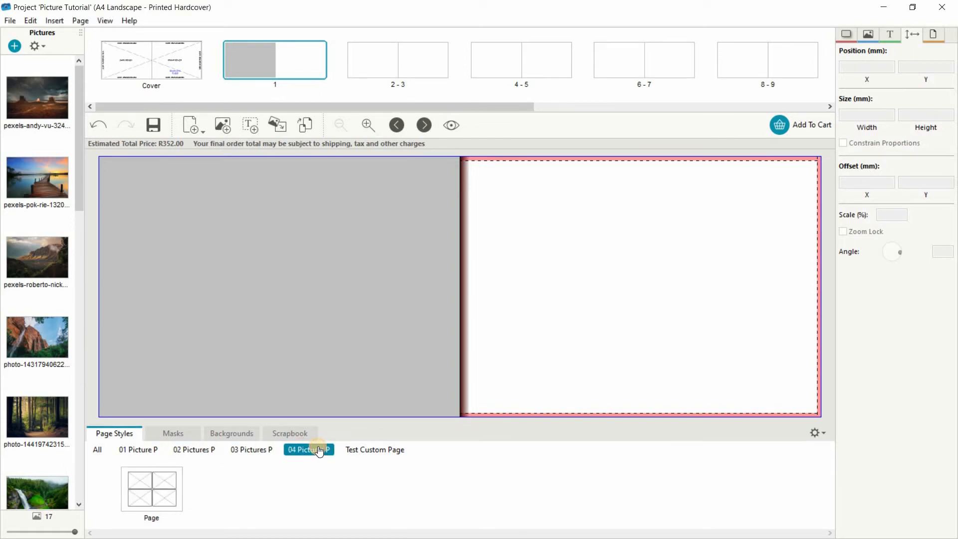
click(142, 450)
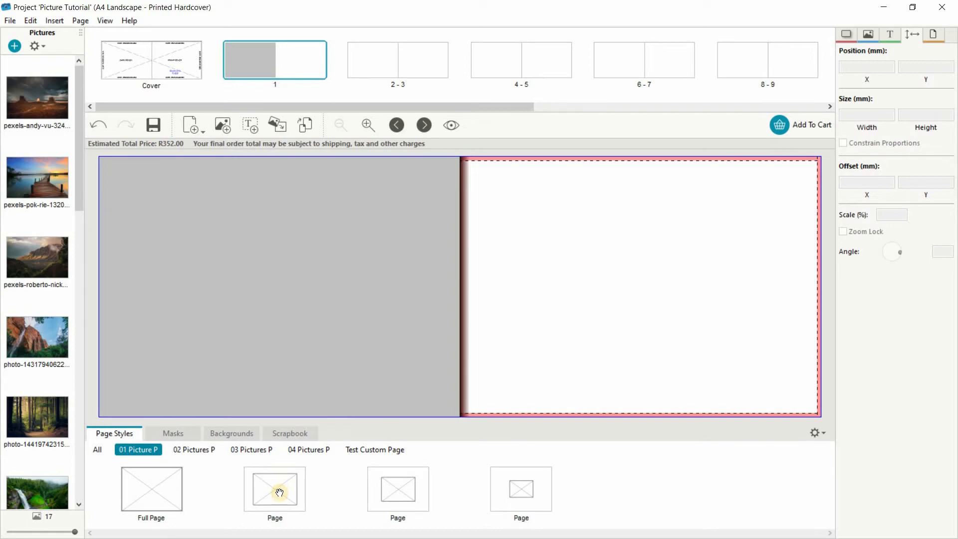
drag(280, 493, 590, 313)
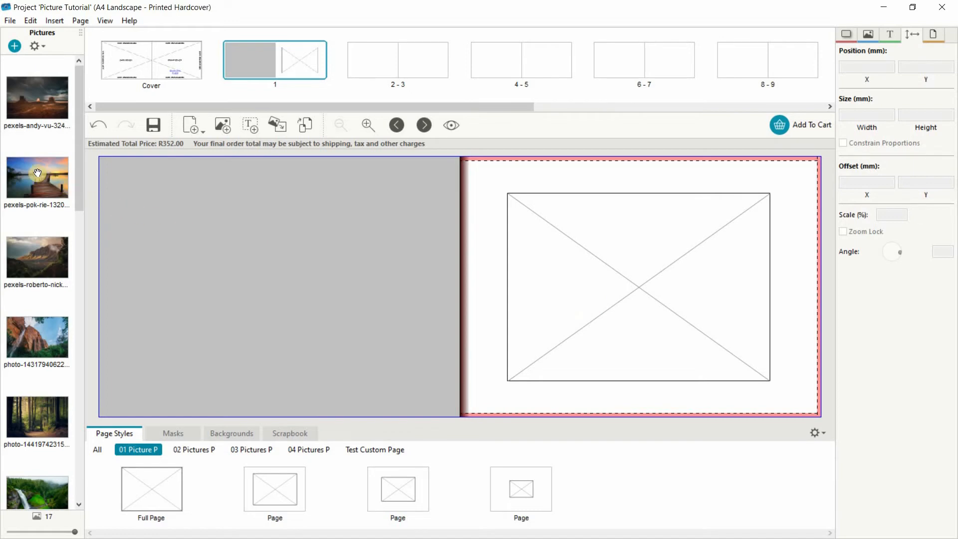
drag(37, 173, 654, 285)
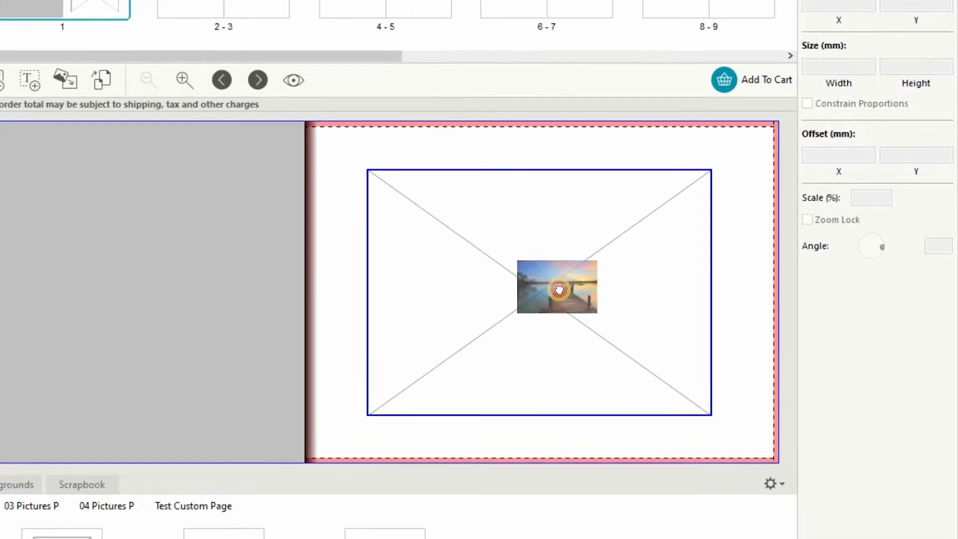
drag(559, 289, 504, 293)
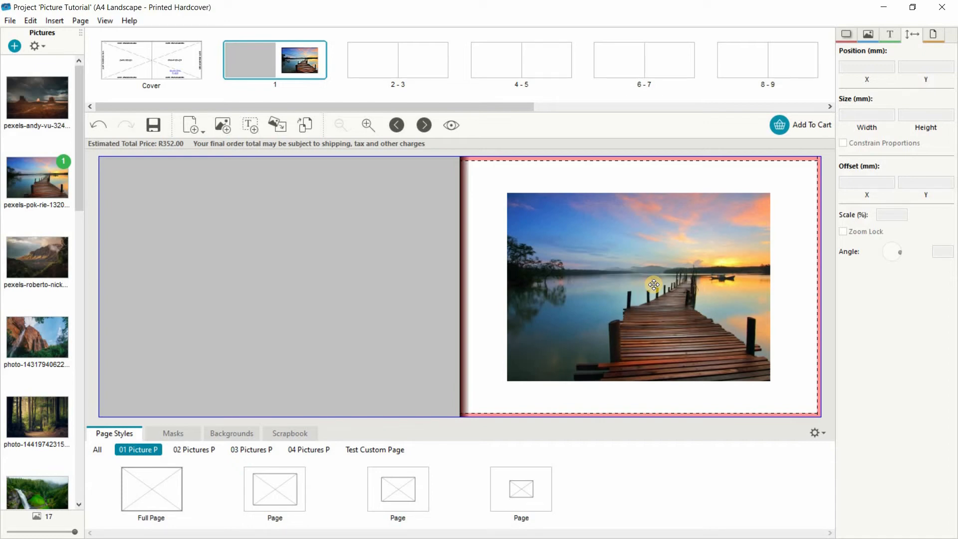
Examine in the crop view which edges of the jetty picture are cut off, and close it without changes.
double_click(654, 285)
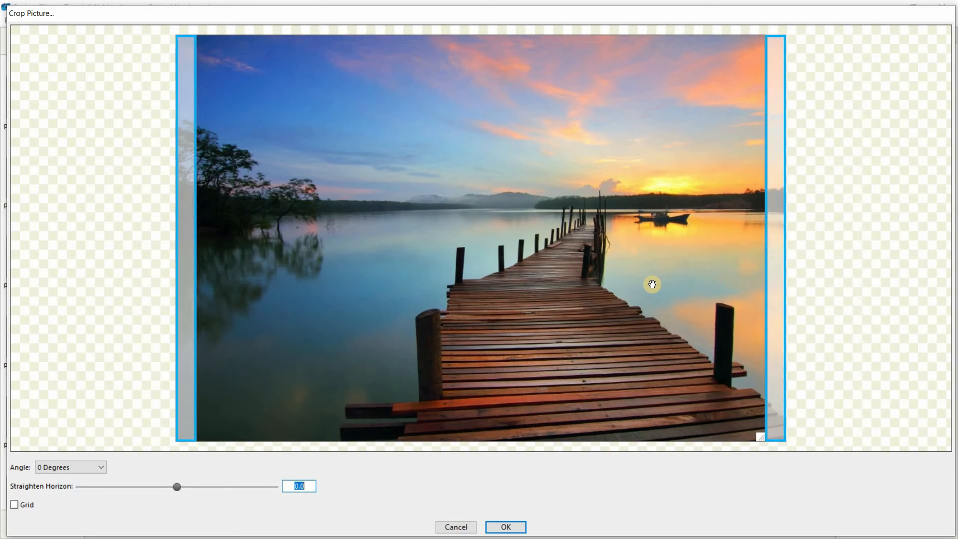
click(453, 527)
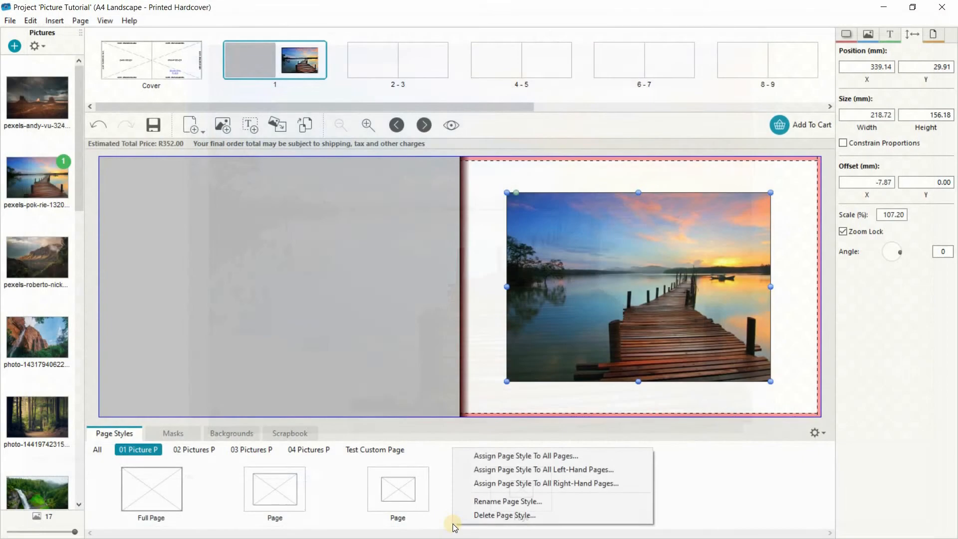
click(566, 403)
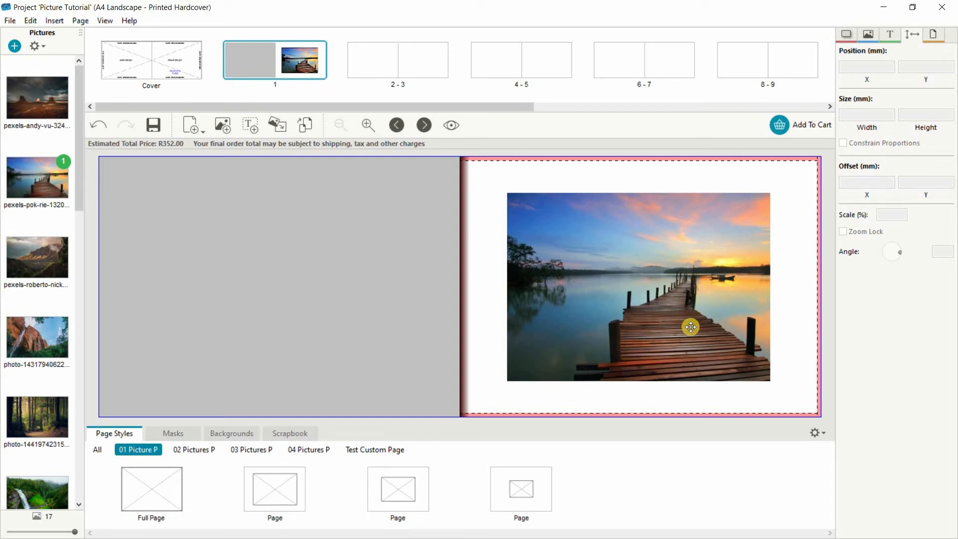
Fit the box to the jetty picture and centre it, and check its crop area without making changes.
right_click(691, 327)
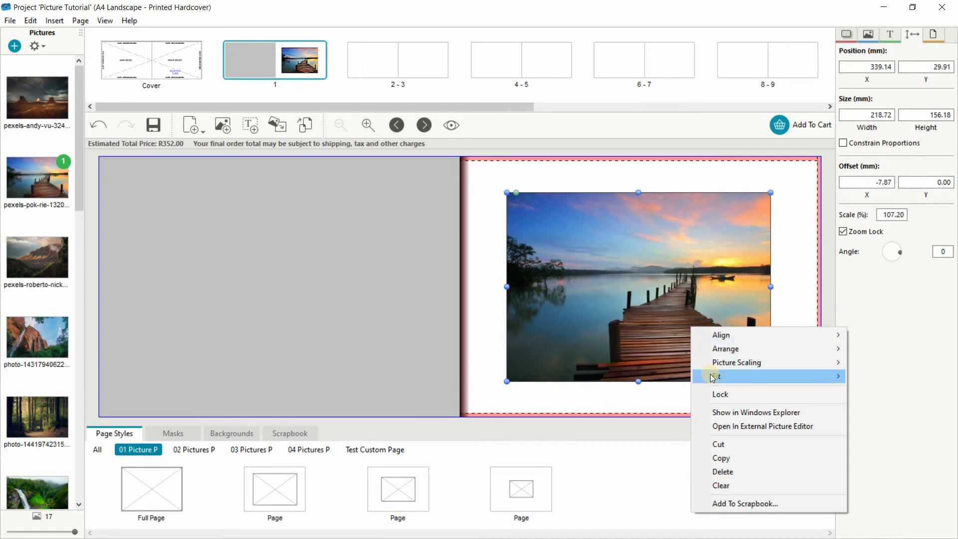
mouse_move(713, 378)
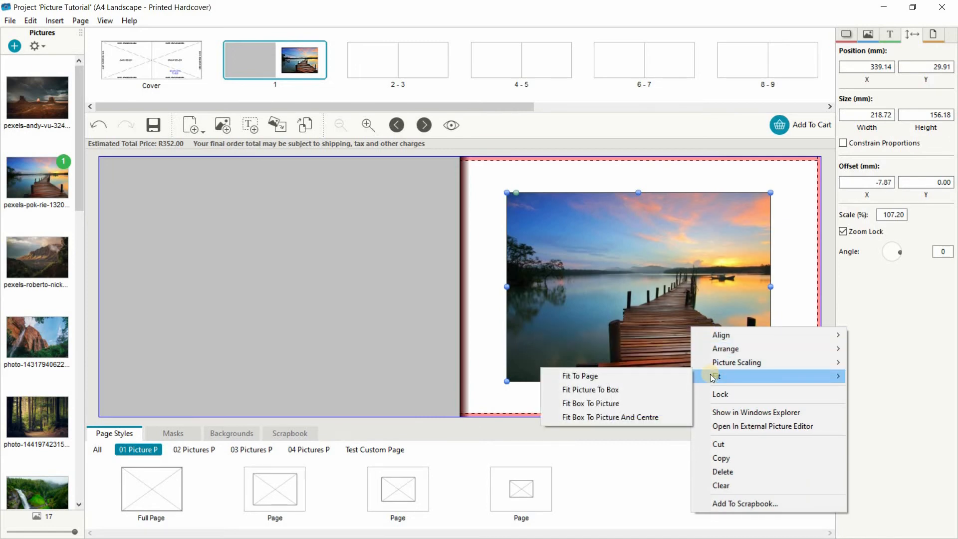
click(598, 418)
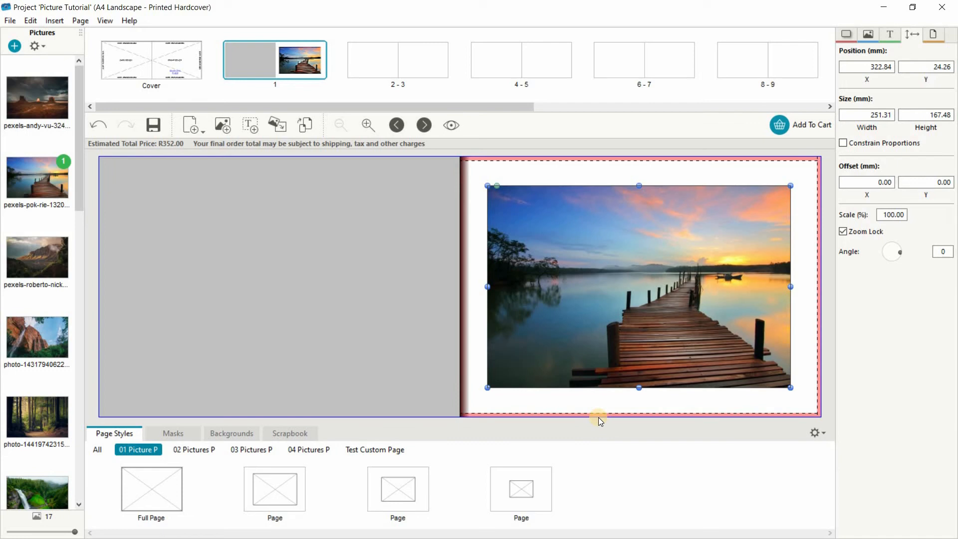
click(588, 299)
double_click(589, 299)
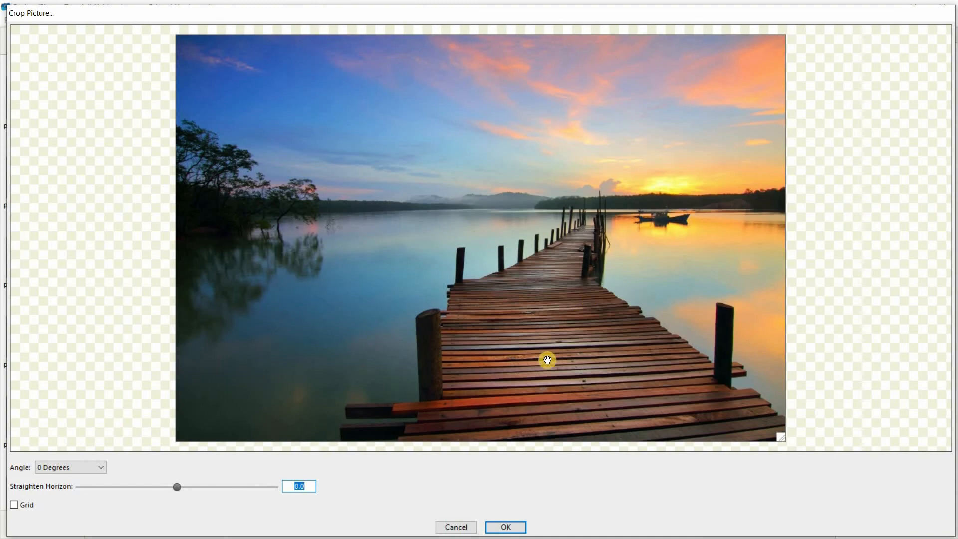
click(456, 527)
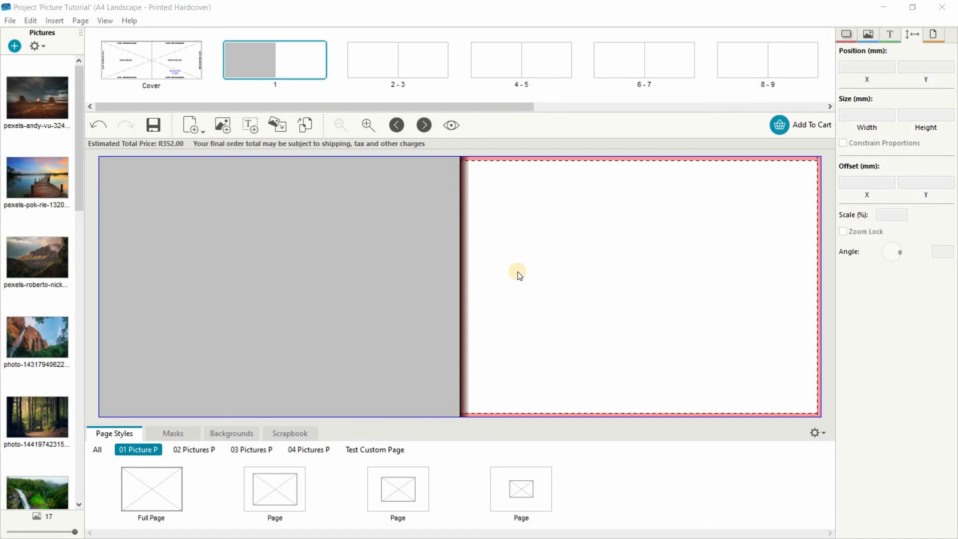
Add a picture box holding the jetty picture to the empty page 1, and fit the box to the picture and centre it.
click(224, 125)
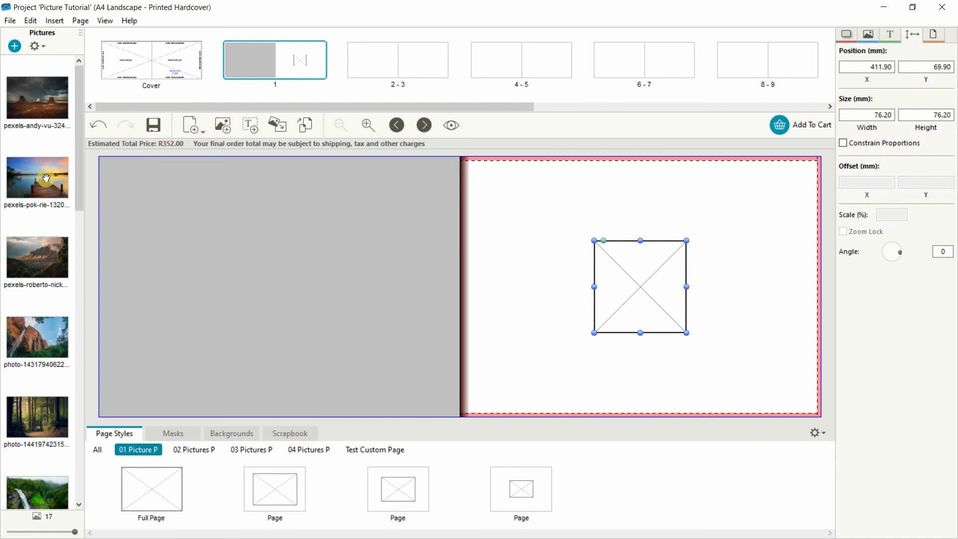
drag(46, 178, 639, 283)
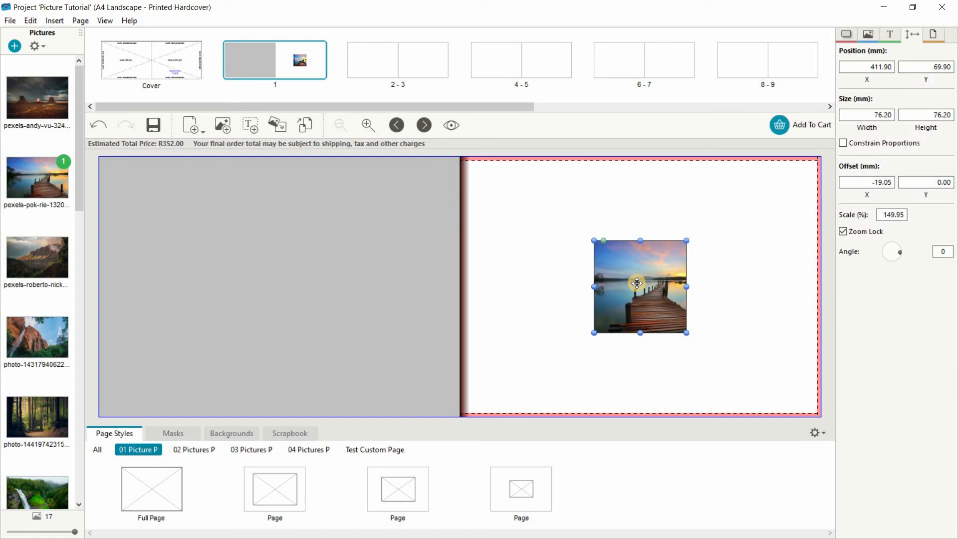
right_click(637, 284)
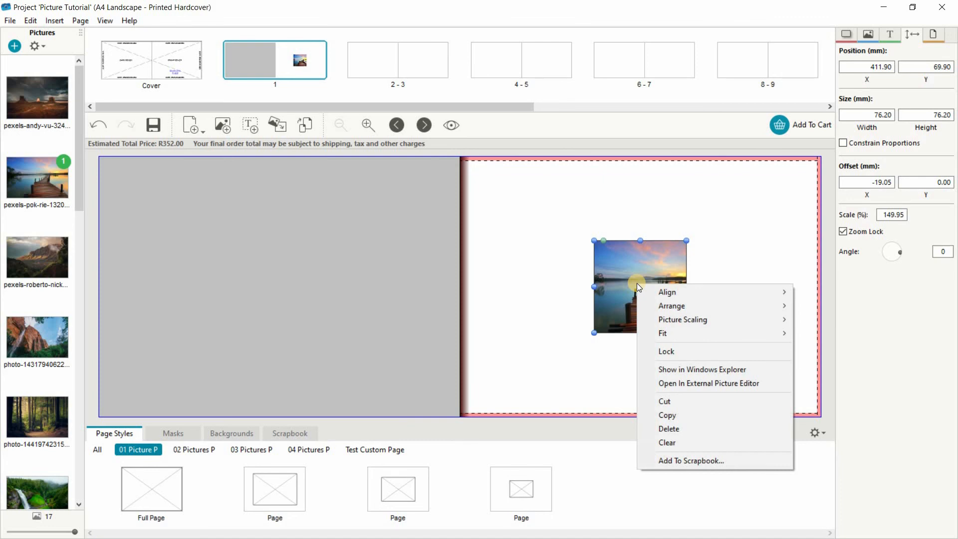
mouse_move(663, 335)
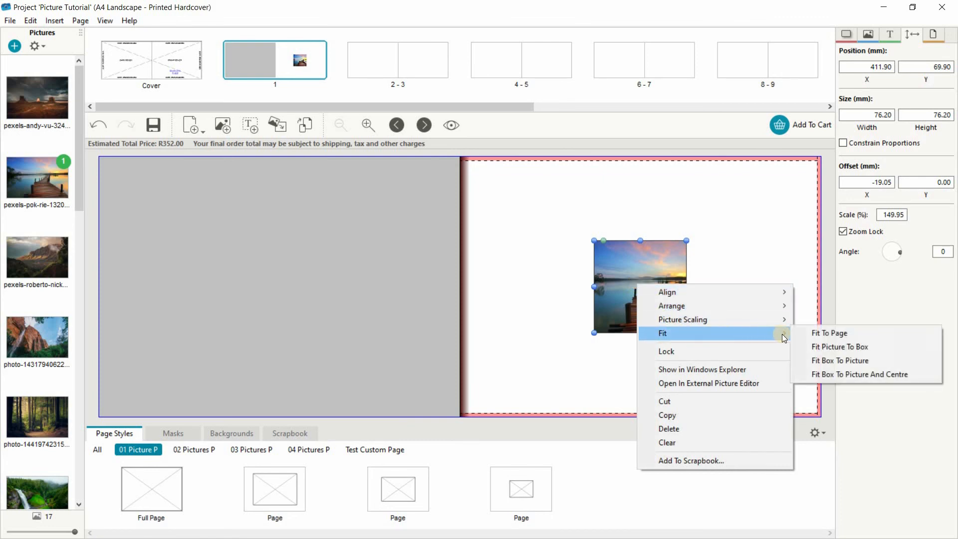
click(836, 376)
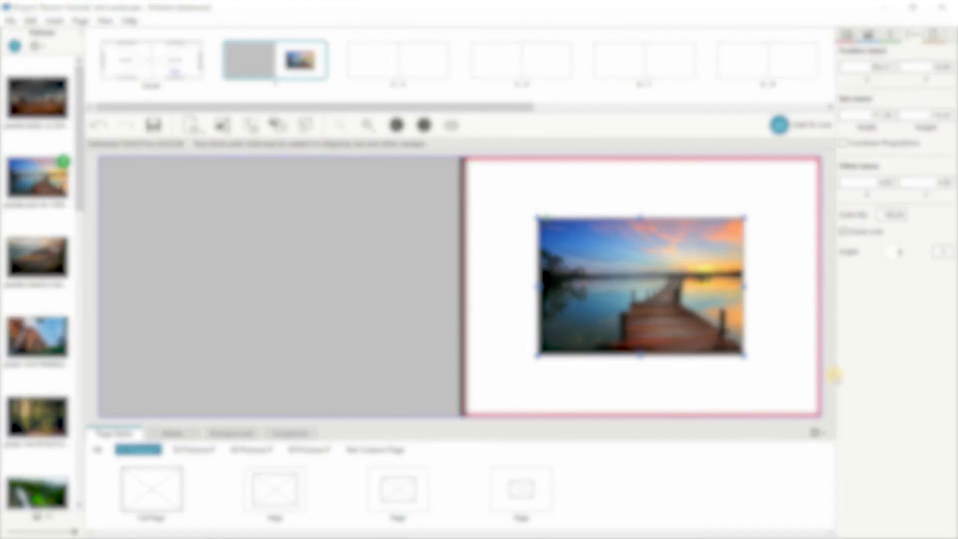